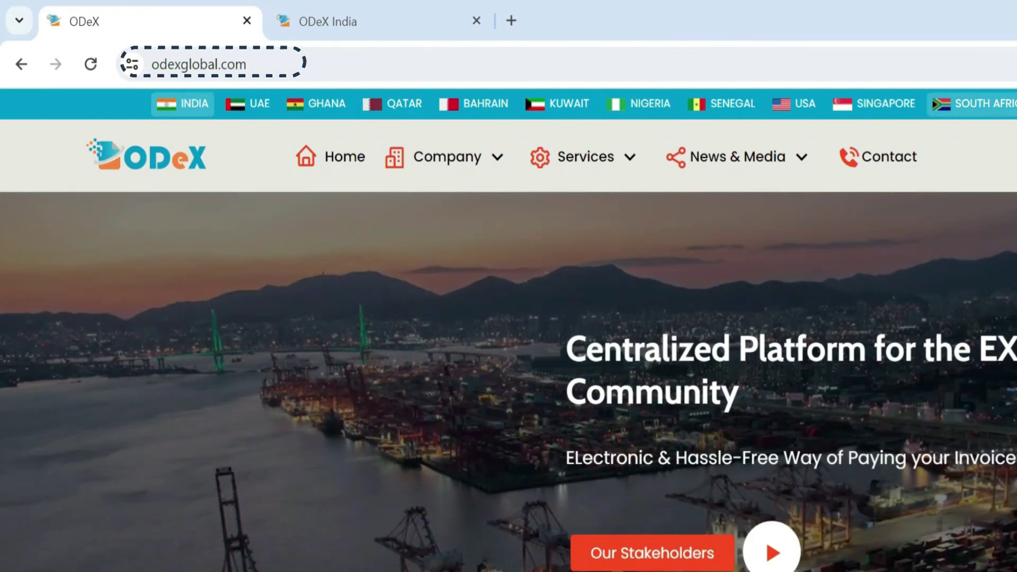
Step: Switch to the ODeX India sign-in page and open the registration form for a new company
click(327, 22)
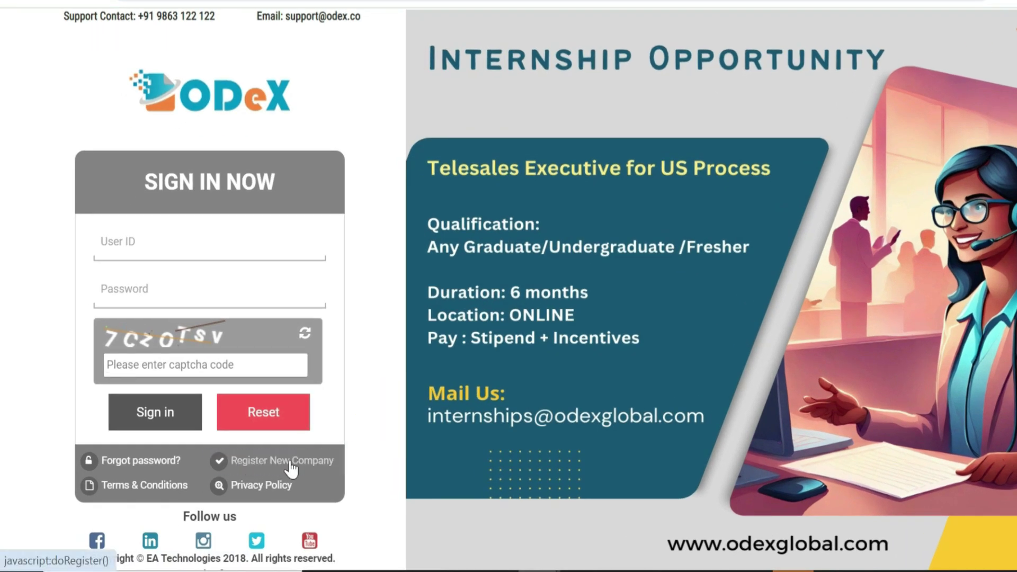
click(290, 464)
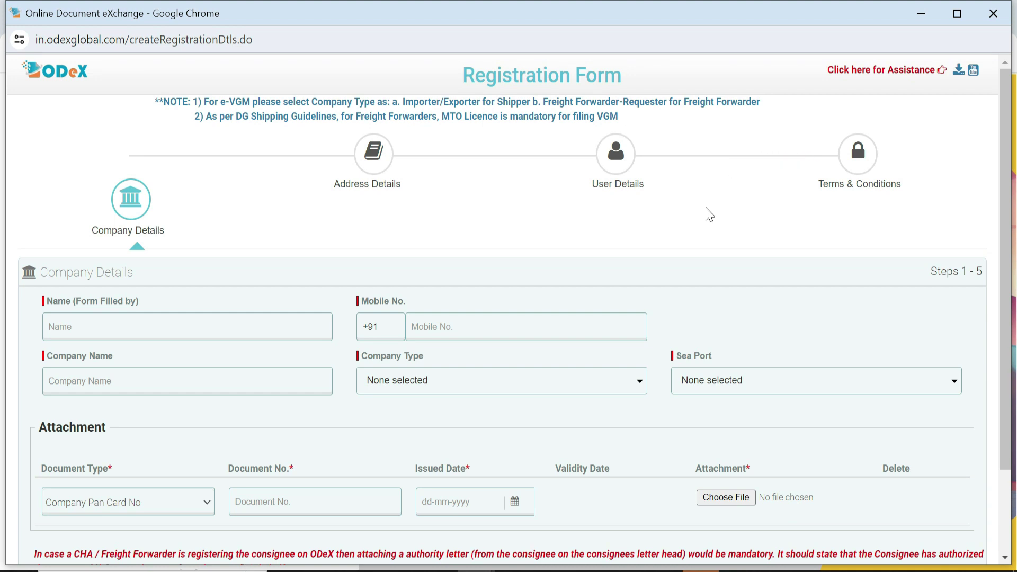
Step: Fill in the name and mobile number of the person completing the form, and enter OP ONLINE SERVICES as company name
scroll(454, 256, down, 2)
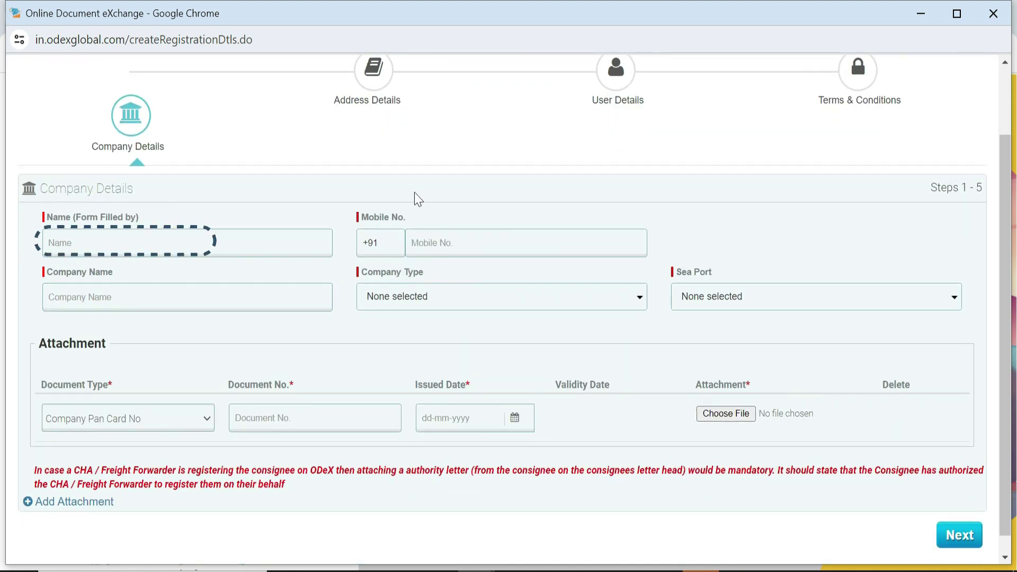
text(Ol)
key(Tab)
text(89)
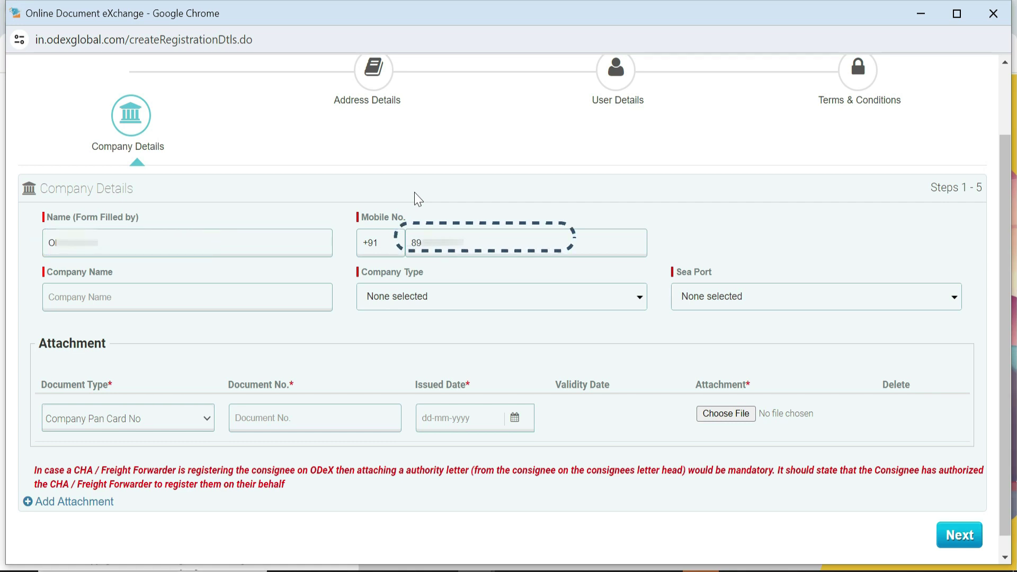
key(Tab)
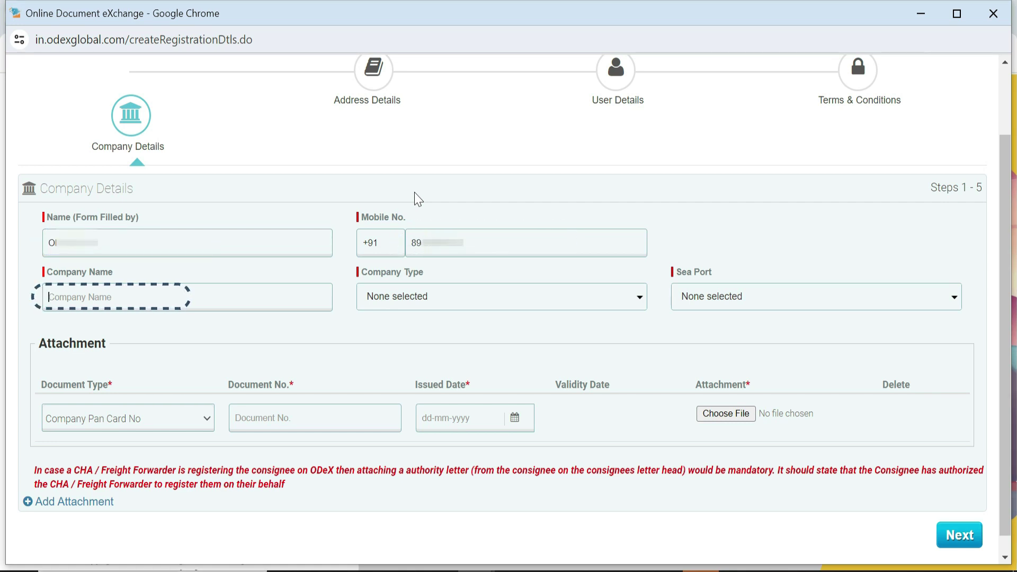
text(OP ONLINE SERVICES)
Step: Set the company type to Importer/Exporter
click(457, 293)
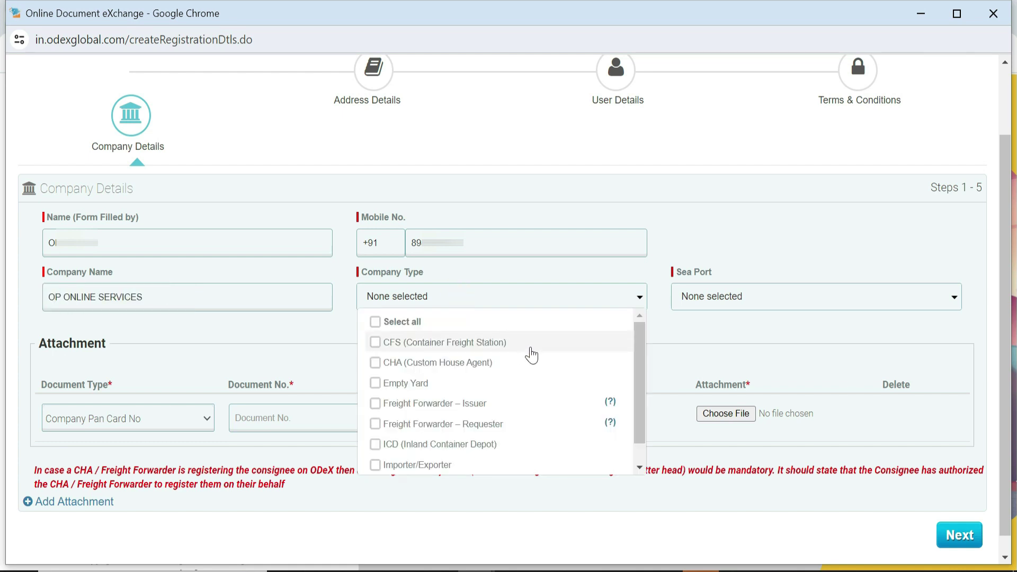
scroll(643, 343, down, 1)
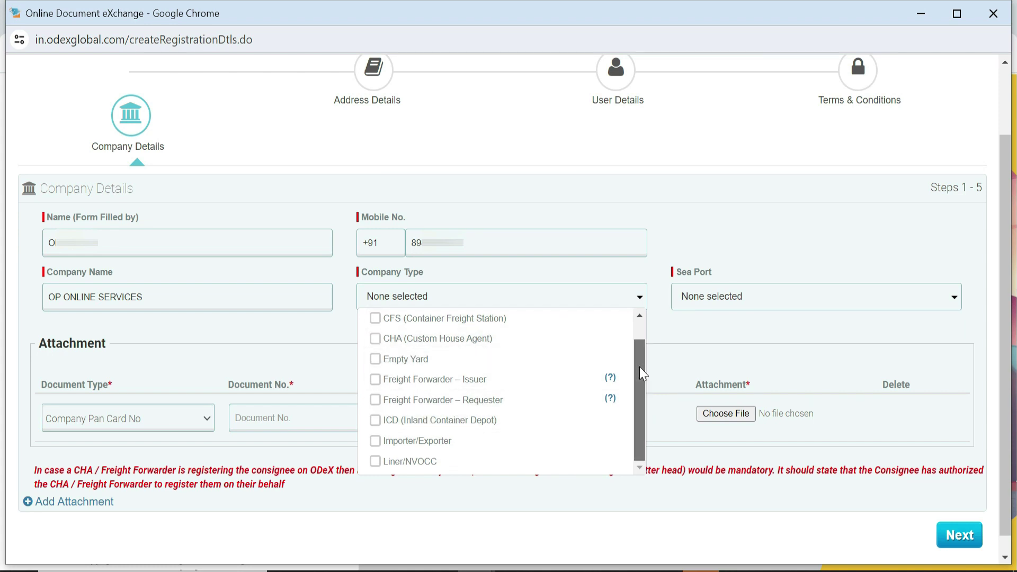
scroll(640, 367, up, 1)
scroll(642, 354, down, 1)
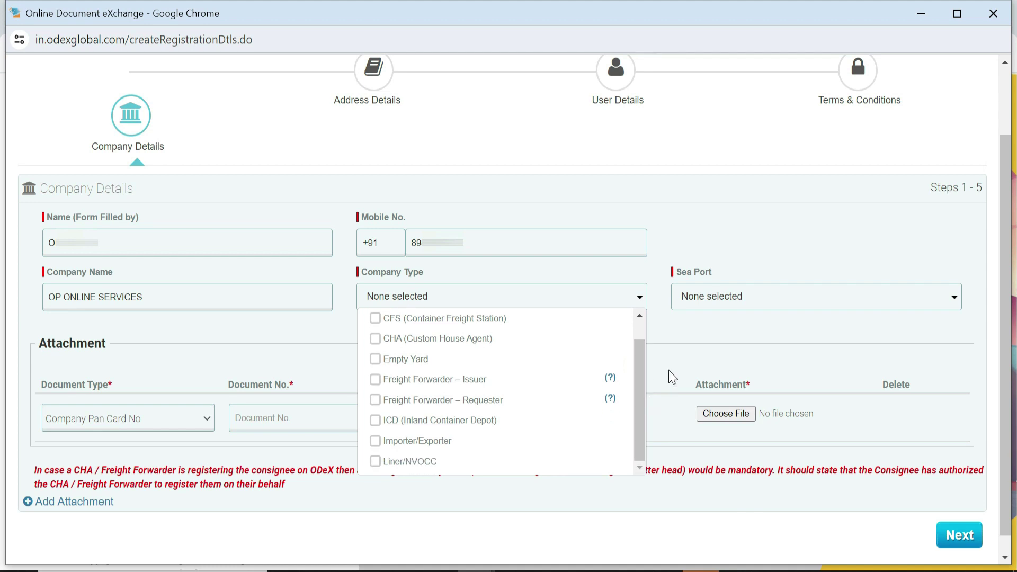
click(376, 443)
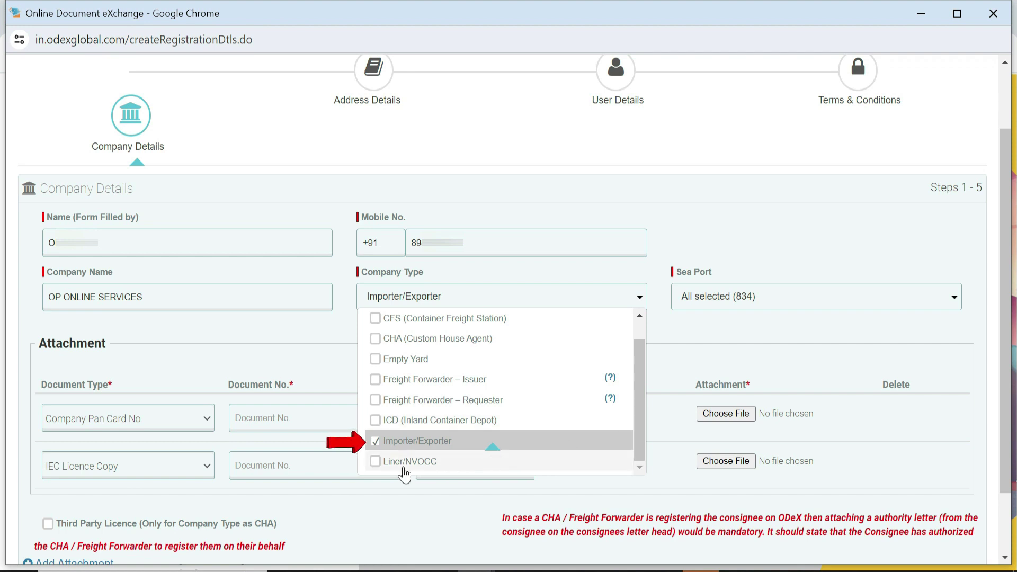
Step: Try Freight Forwarder – Requester and Liner/NVOCC as additional company types, clearing each selection again
click(376, 402)
click(376, 402)
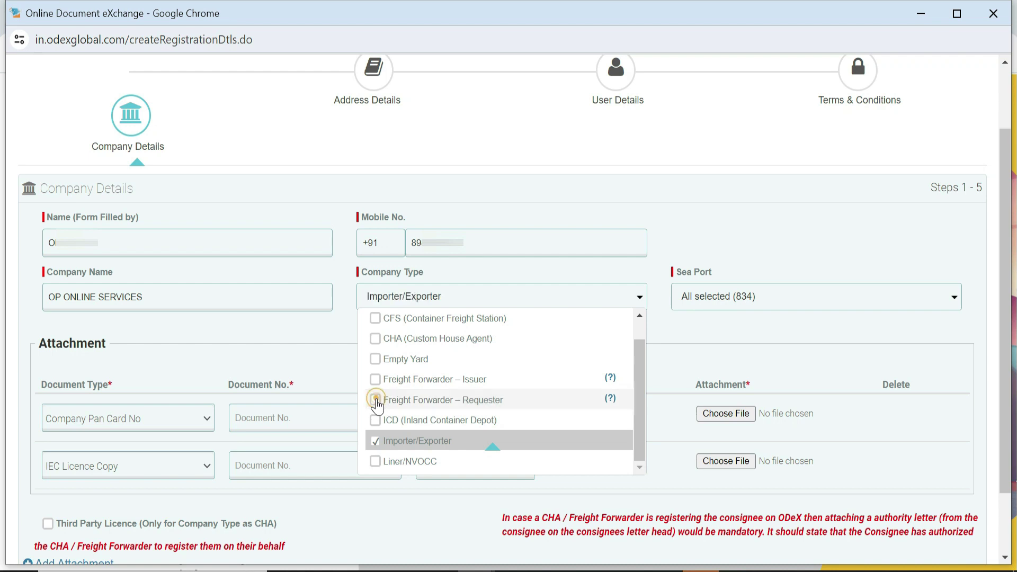
click(374, 463)
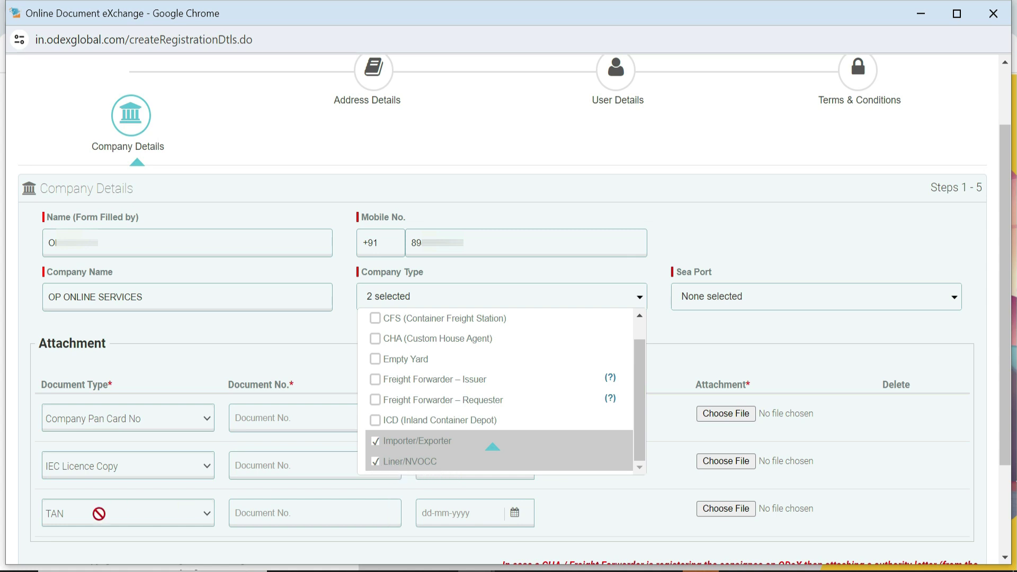
drag(136, 487, 163, 524)
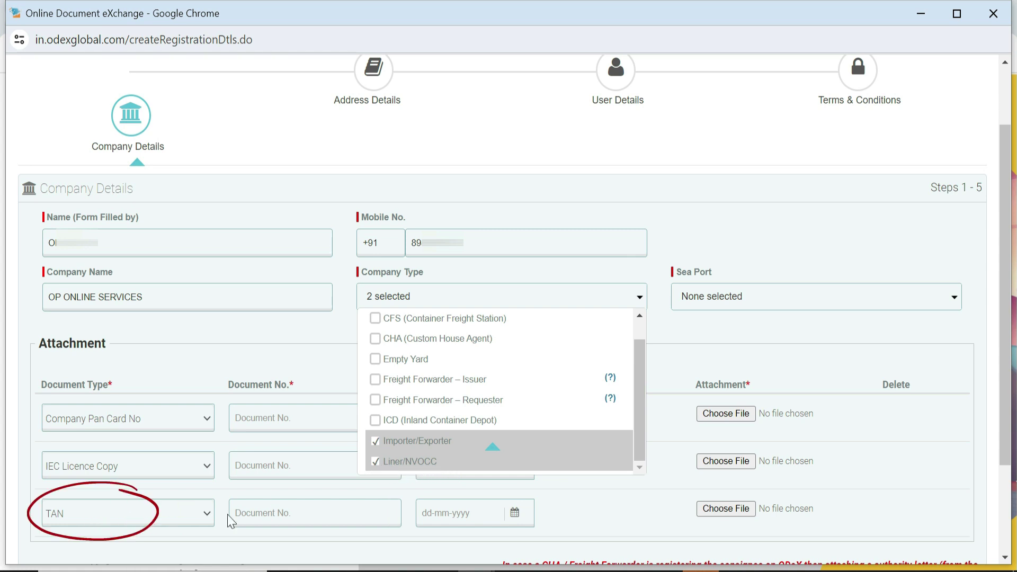
click(376, 463)
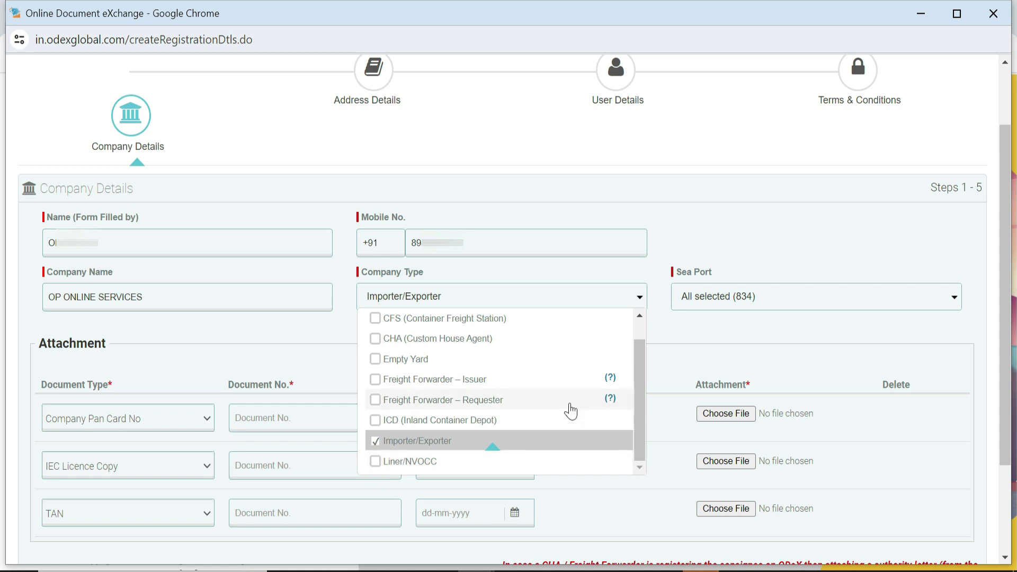
click(667, 368)
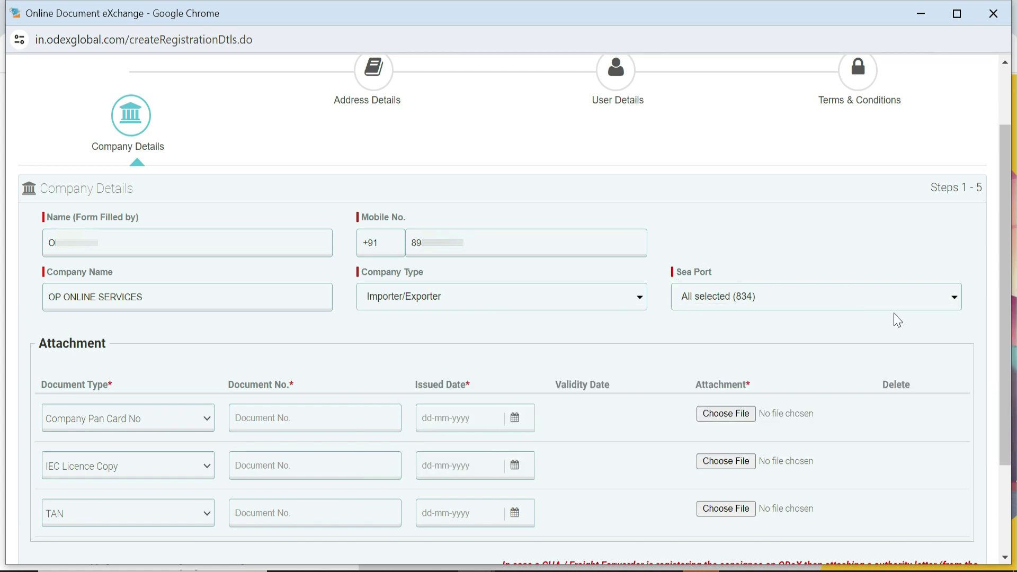
Step: Complete the company PAN card and IEC licence rows, using the PAN number for both, with issue dates 01-01-2012 and 30-08-2023
scroll(321, 366, down, 3)
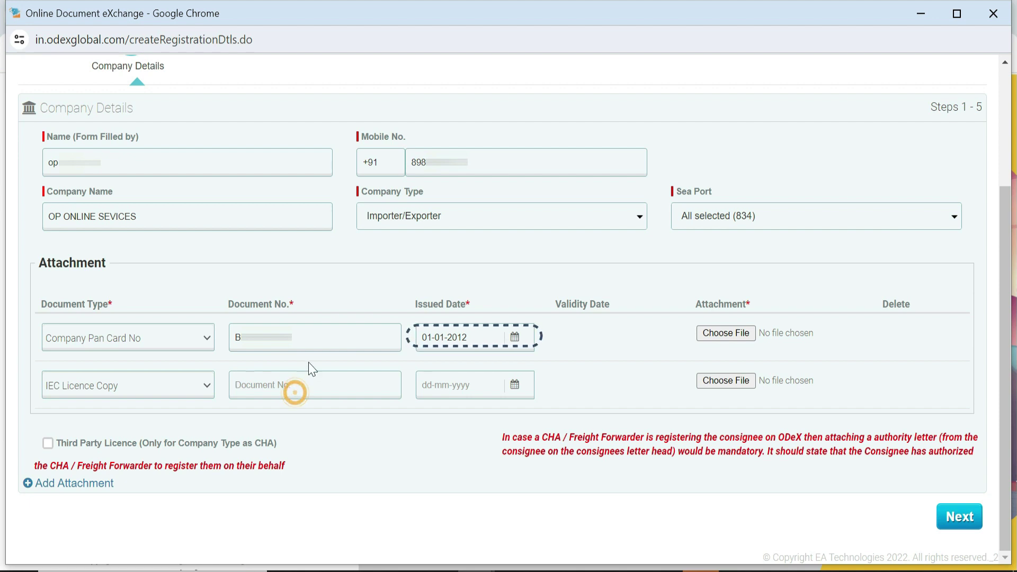
double_click(315, 338)
click(314, 385)
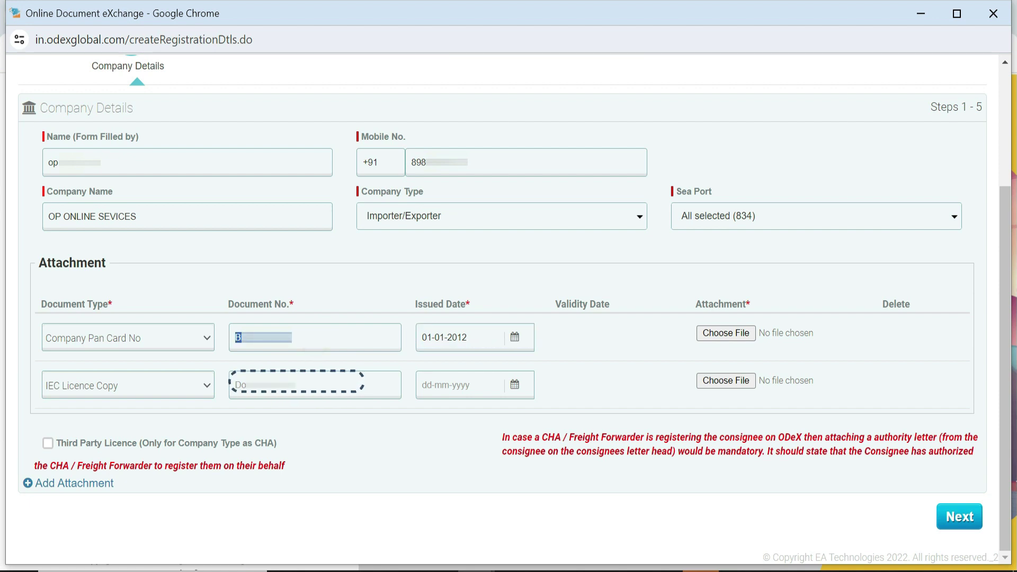
key(ctrl+v)
click(514, 385)
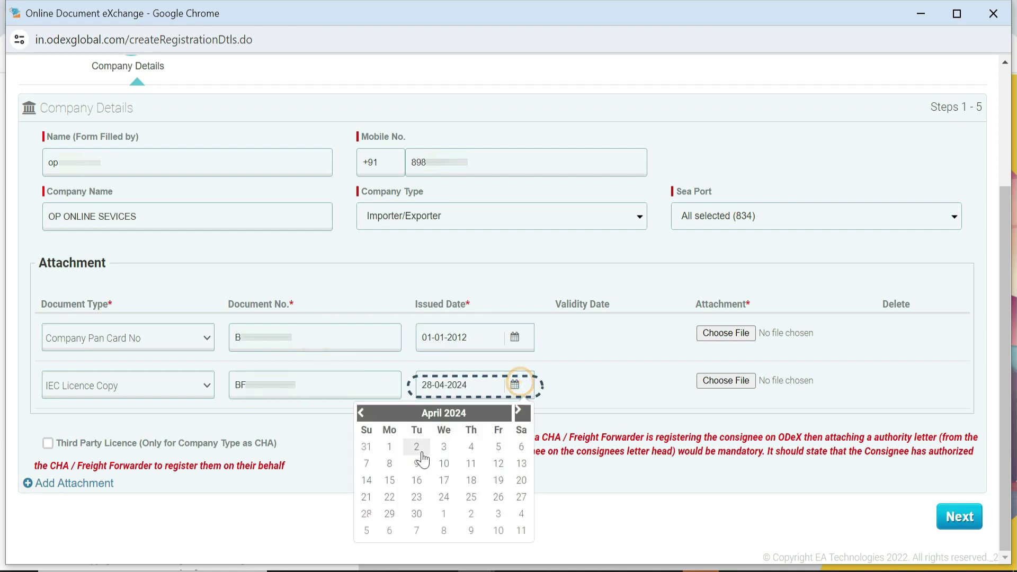
click(362, 413)
click(451, 413)
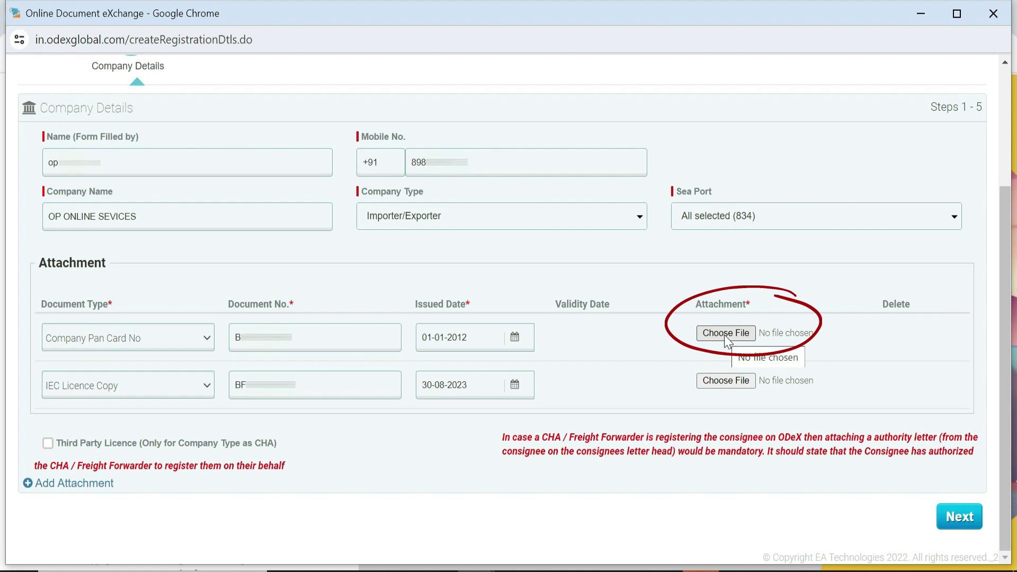
Step: Attach 26as.pdf for the PAN card and download.pdf for the IEC licence, and continue to the address details
click(725, 333)
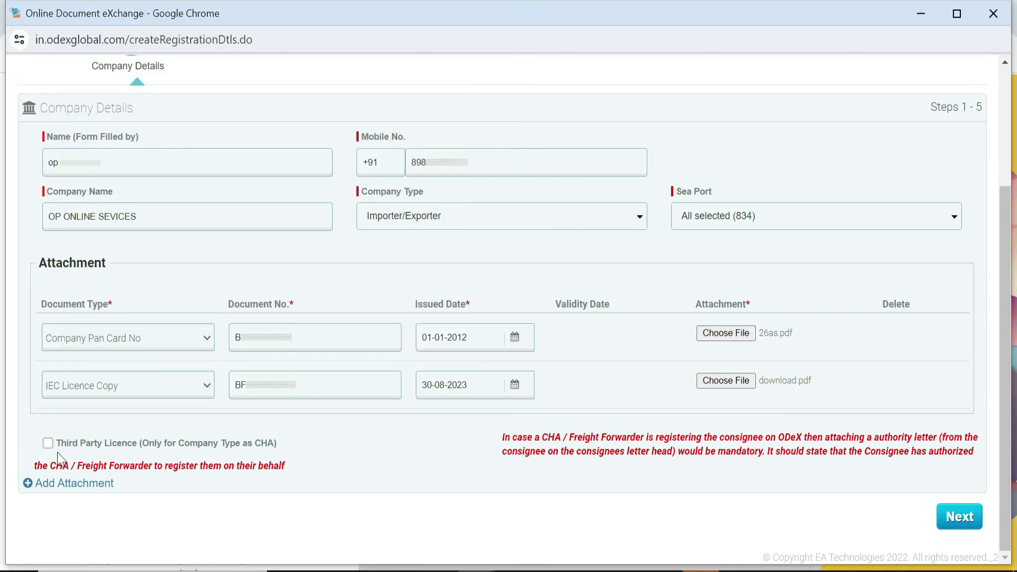
click(959, 517)
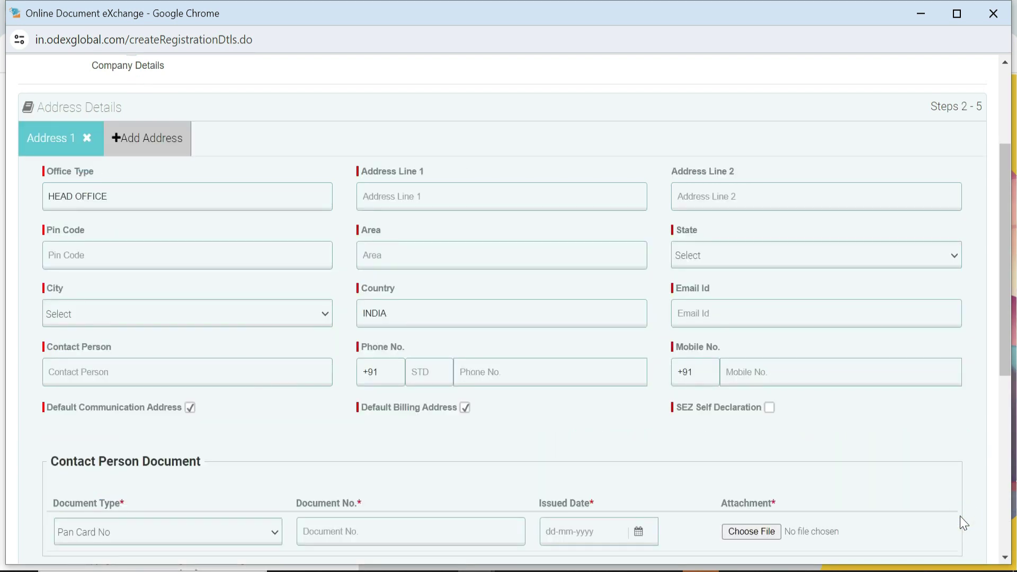
Step: Fill in the head office address lines and postal code, choosing Madhya Pradesh as state and Indore as city
scroll(564, 418, up, 3)
scroll(563, 418, down, 3)
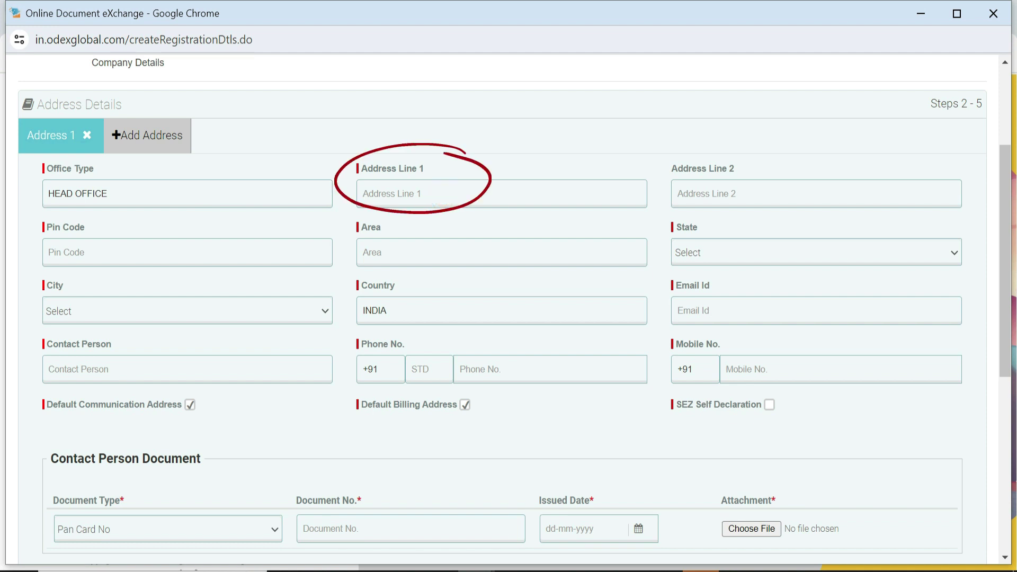
text(b)
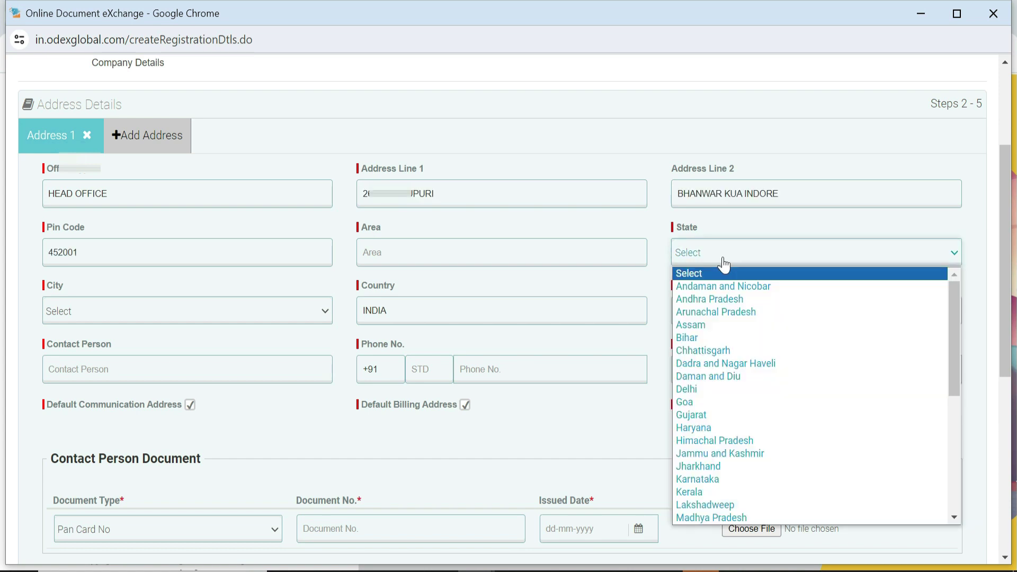
key(m)
click(723, 259)
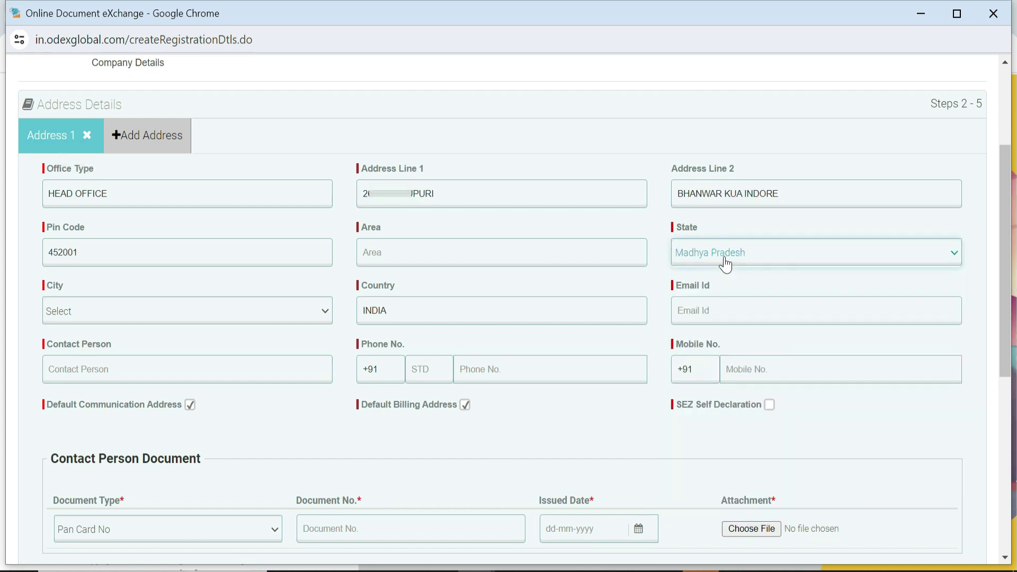
click(120, 313)
key(i)
key(Return)
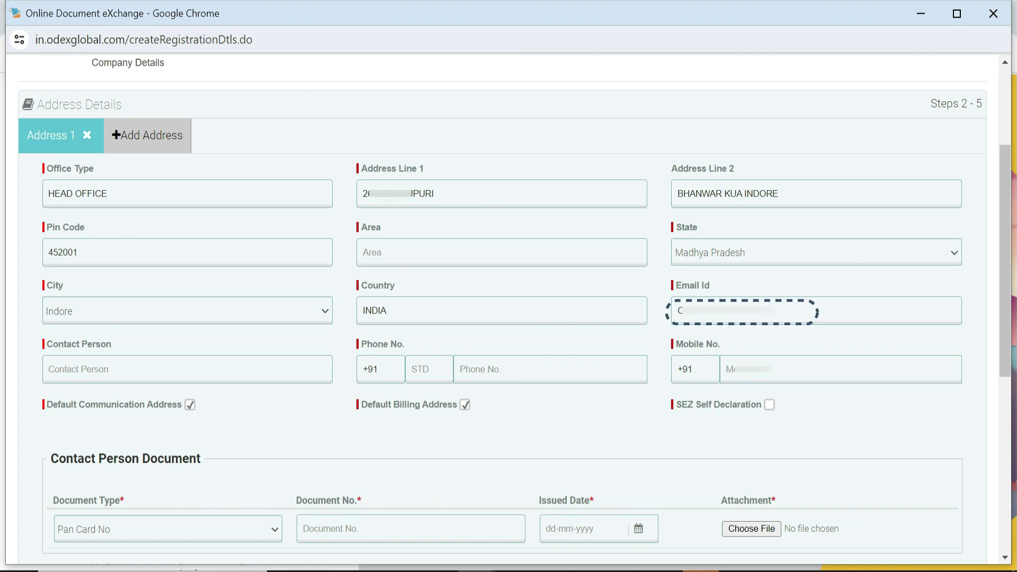
Step: Fill in the head office's email, contact person's name and mobile number
click(116, 363)
text(d)
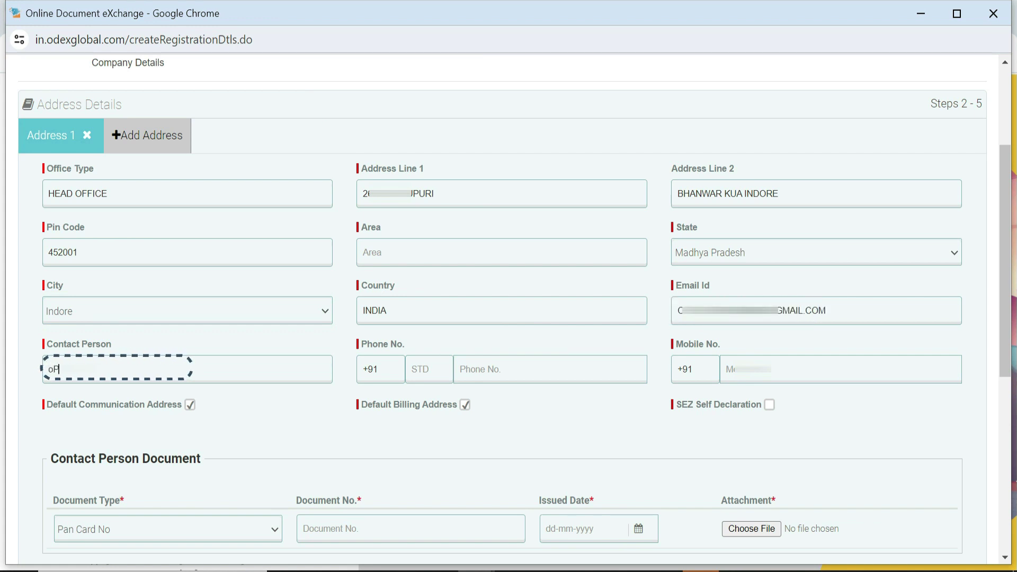
click(787, 365)
text(89)
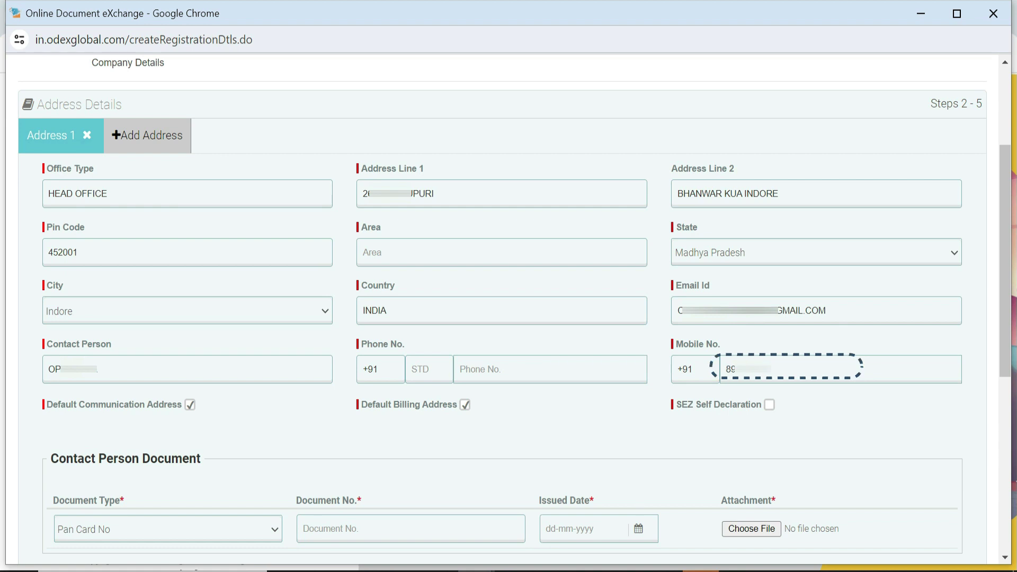
text(1)
key(Tab)
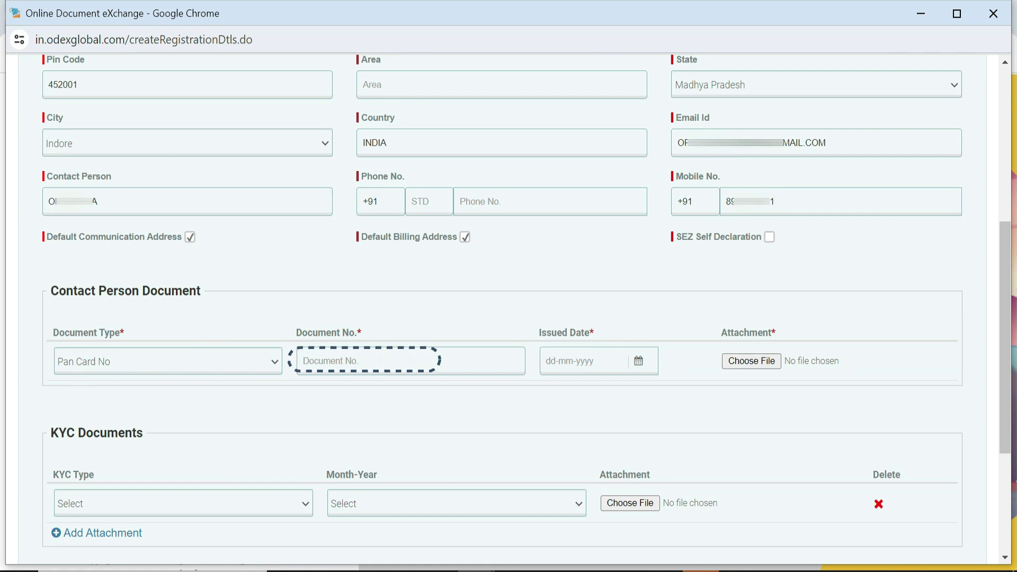
Step: Enter the contact person's PAN card number with issue date 01-01-2012 and attach download.pdf
text(B*******2K)
key(Tab)
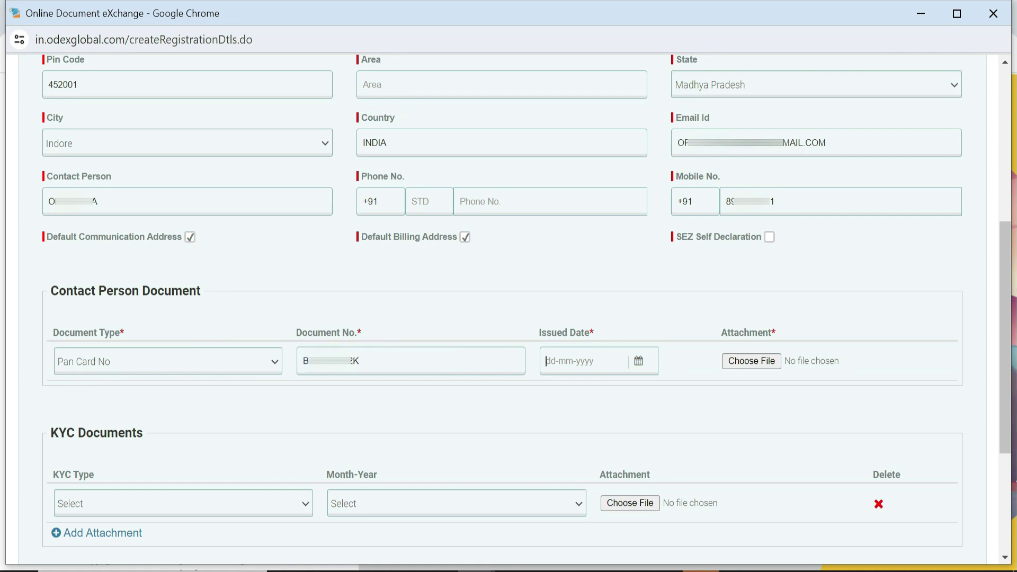
click(638, 365)
click(570, 394)
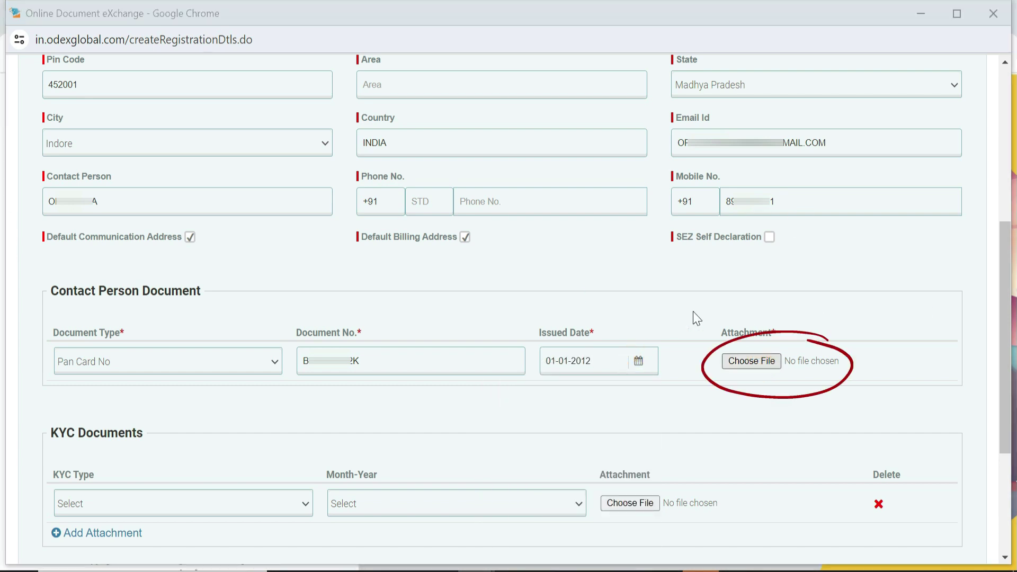
Step: Add a Telephone Bill for February-2024 as the KYC document
scroll(661, 429, down, 3)
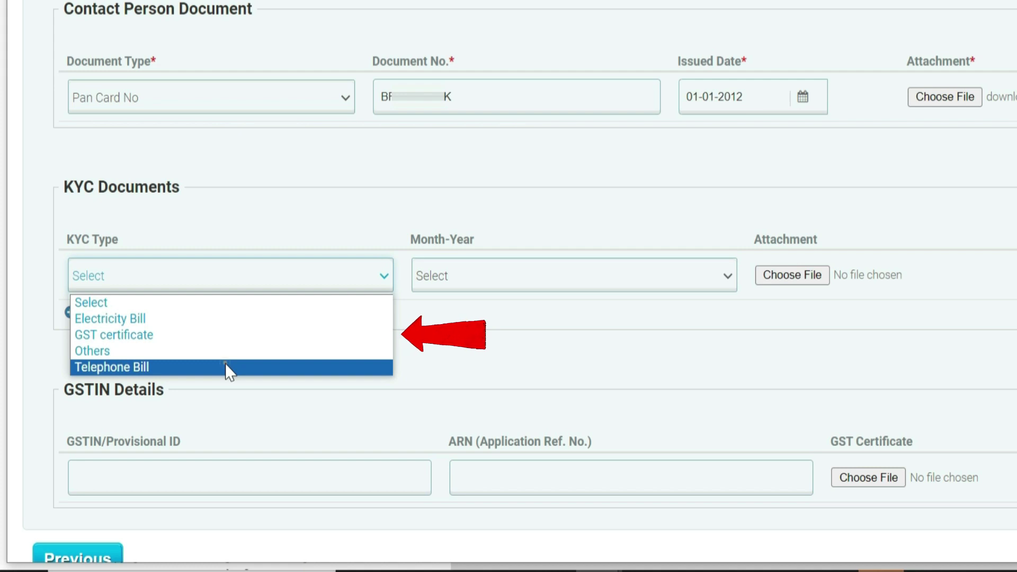
click(230, 368)
click(512, 280)
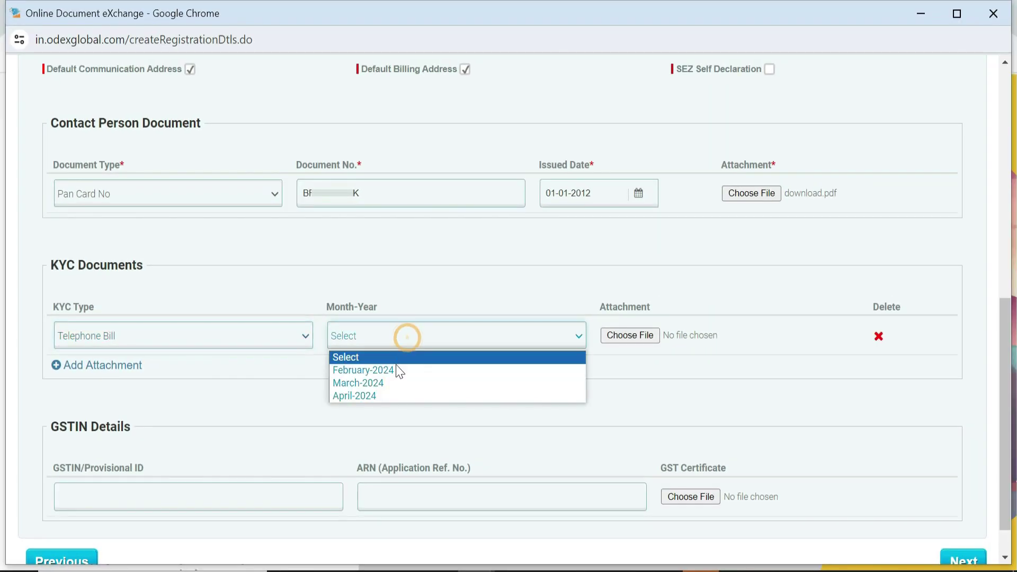
click(395, 370)
Step: Clear the GSTIN/Provisional ID and continue to the user details
scroll(507, 281, down, 1)
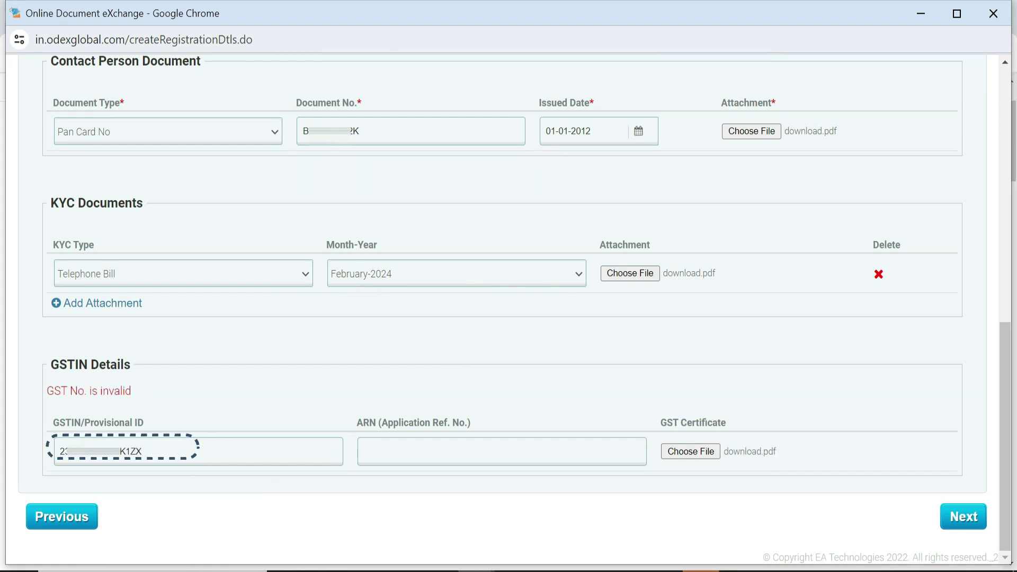
key(ctrl+a)
key(BackSpace)
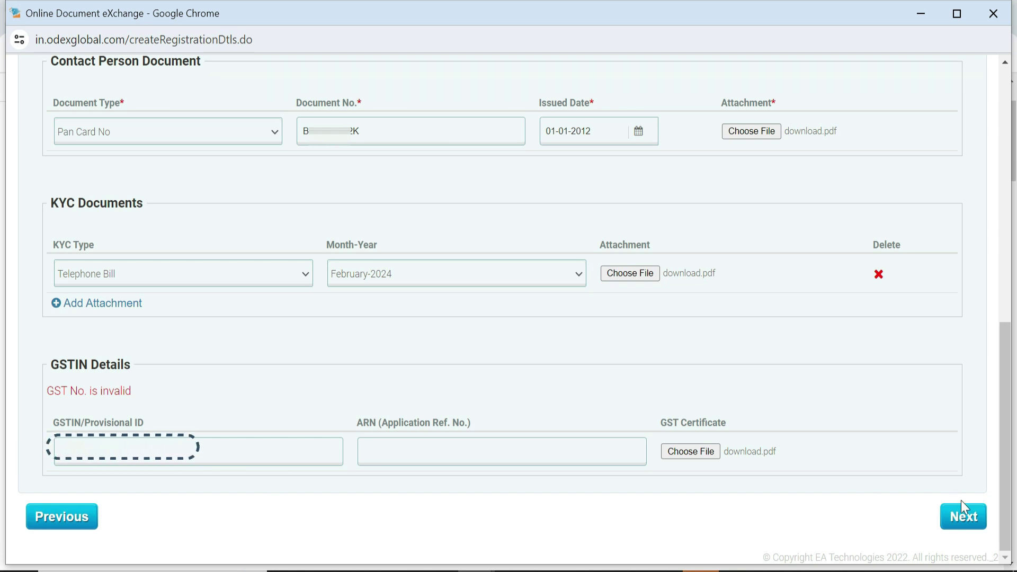
click(964, 517)
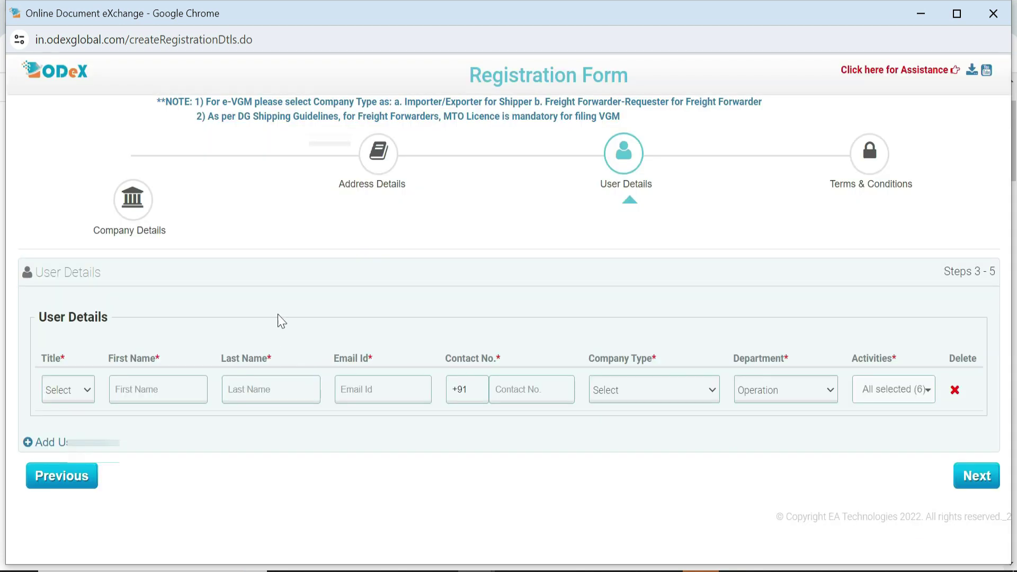
Step: Enter the user's title as Mr., full name, email and contact number, with company type Importer/Exporter and department Operation
click(84, 395)
click(70, 424)
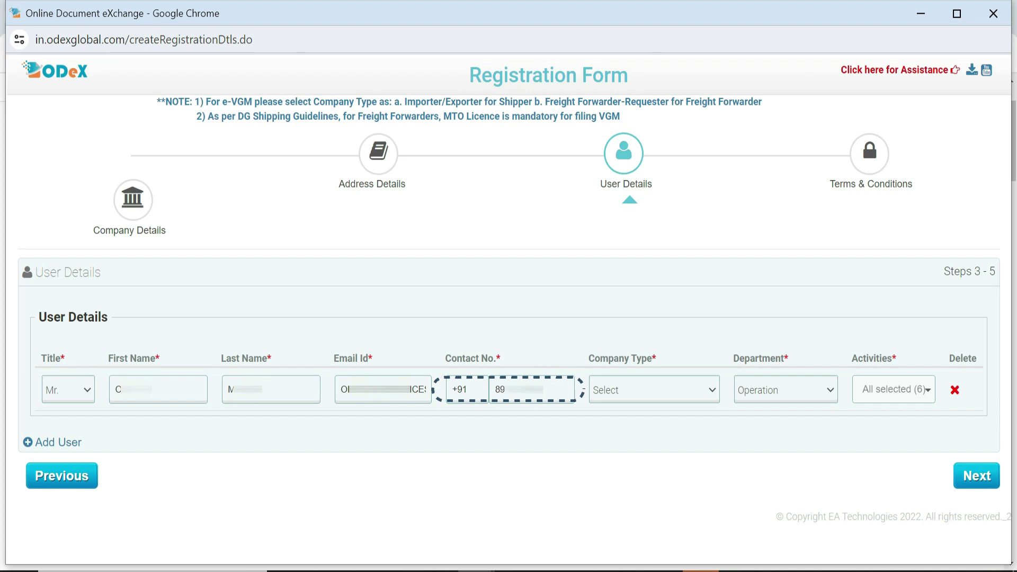
click(653, 390)
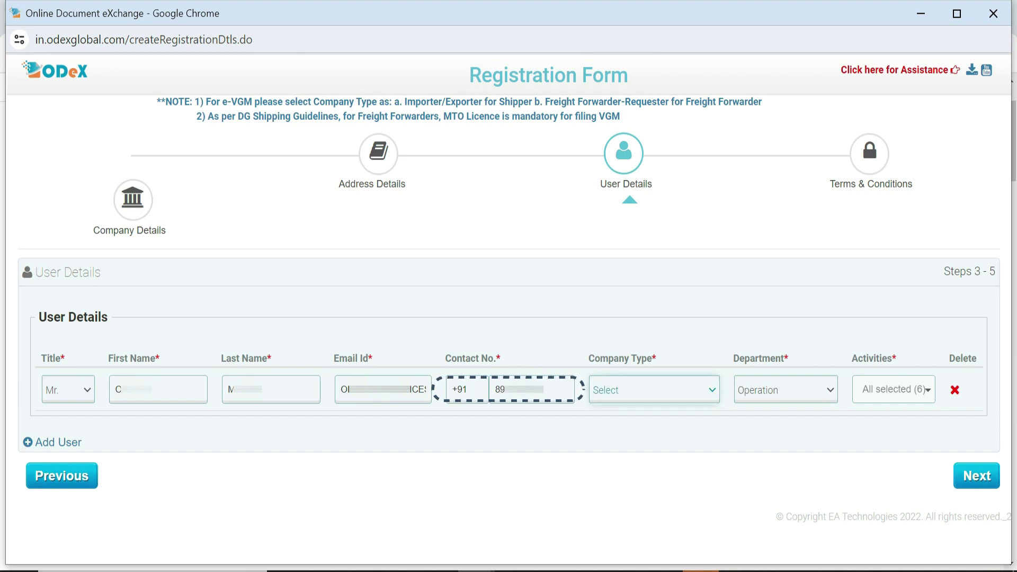
click(620, 394)
click(649, 422)
click(801, 398)
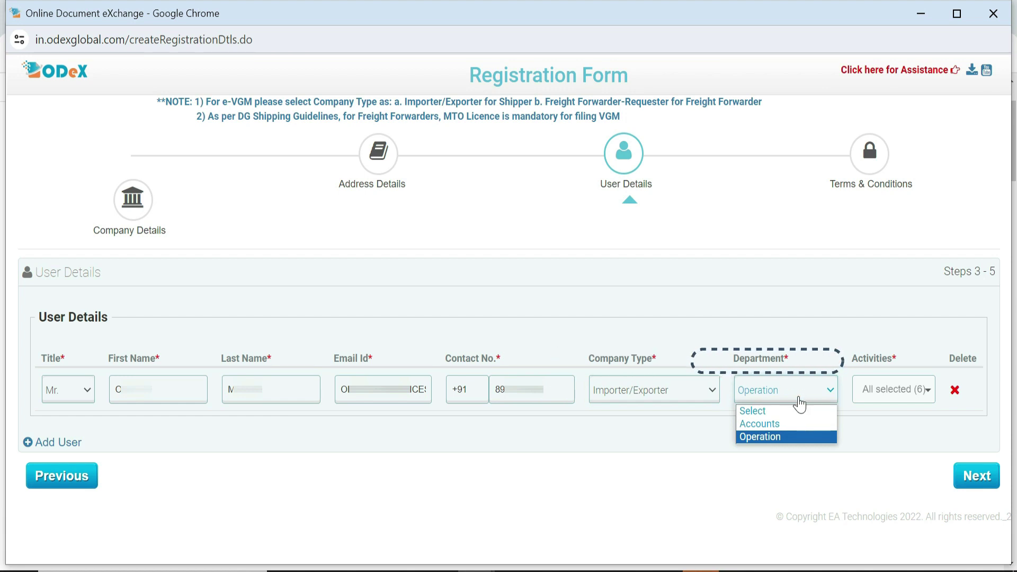
click(772, 437)
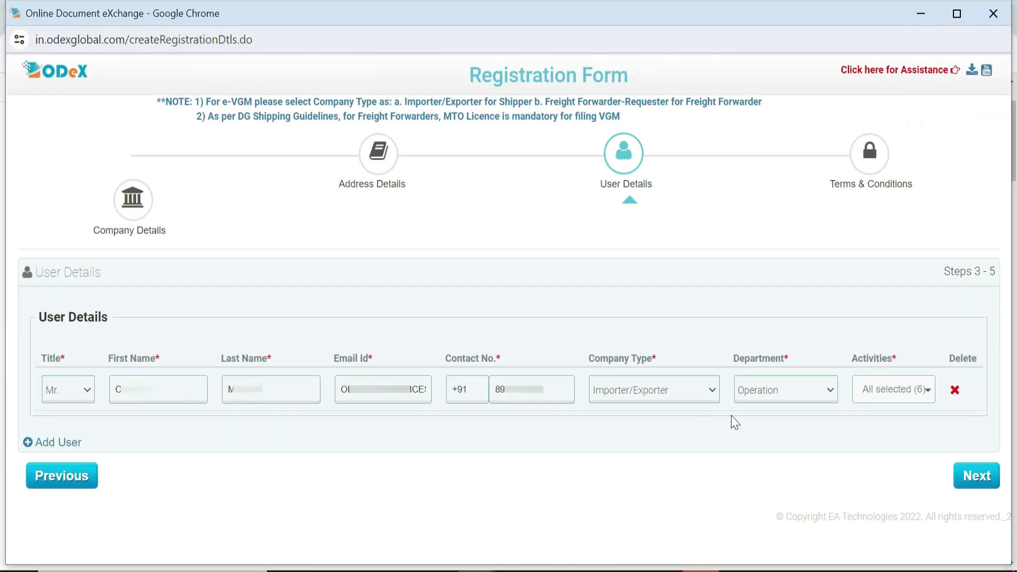
Step: Continue to the Terms & Conditions, read through them and agree to them
click(983, 475)
scroll(439, 386, down, 10)
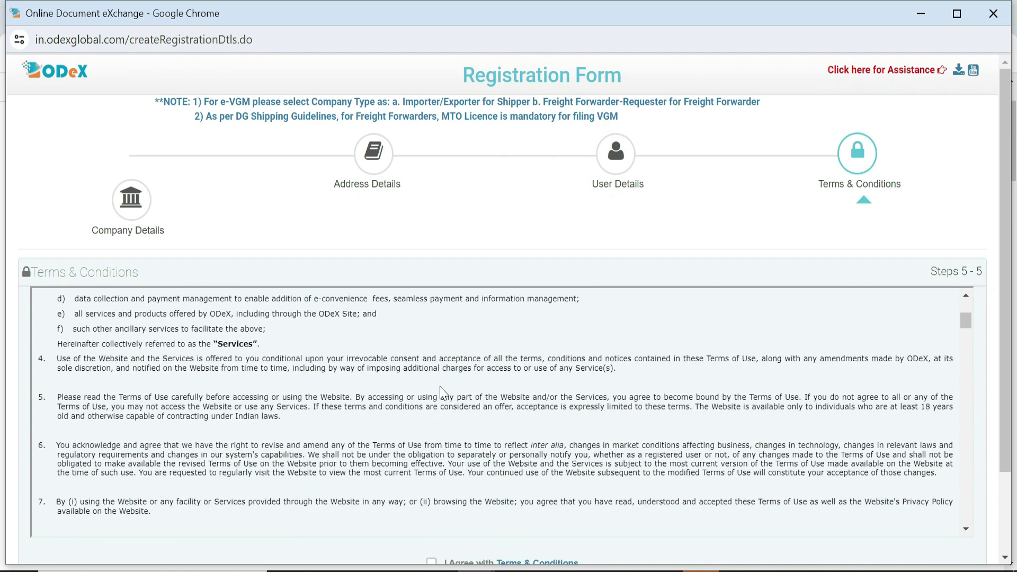
scroll(440, 386, down, 10)
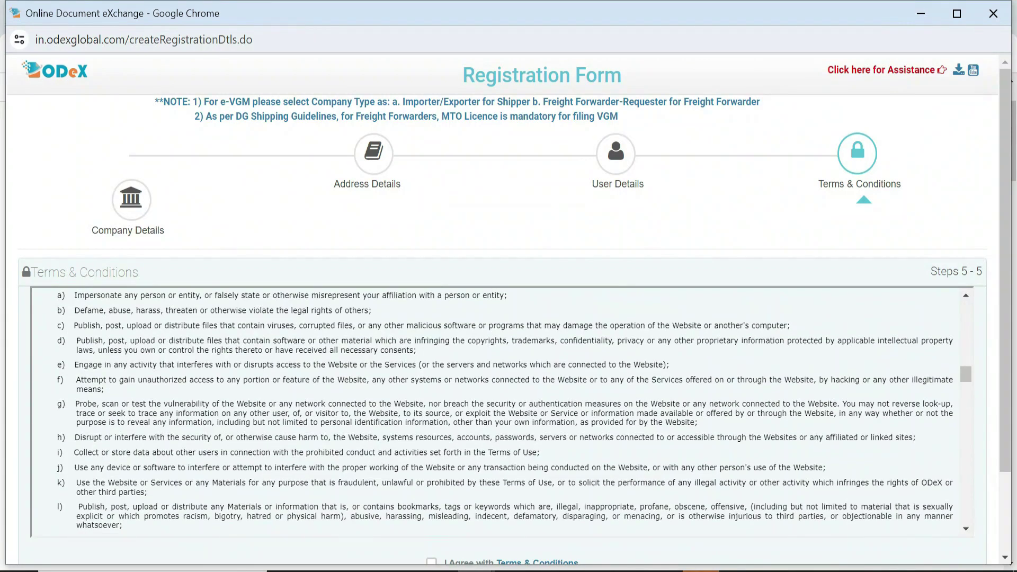
scroll(439, 386, down, 10)
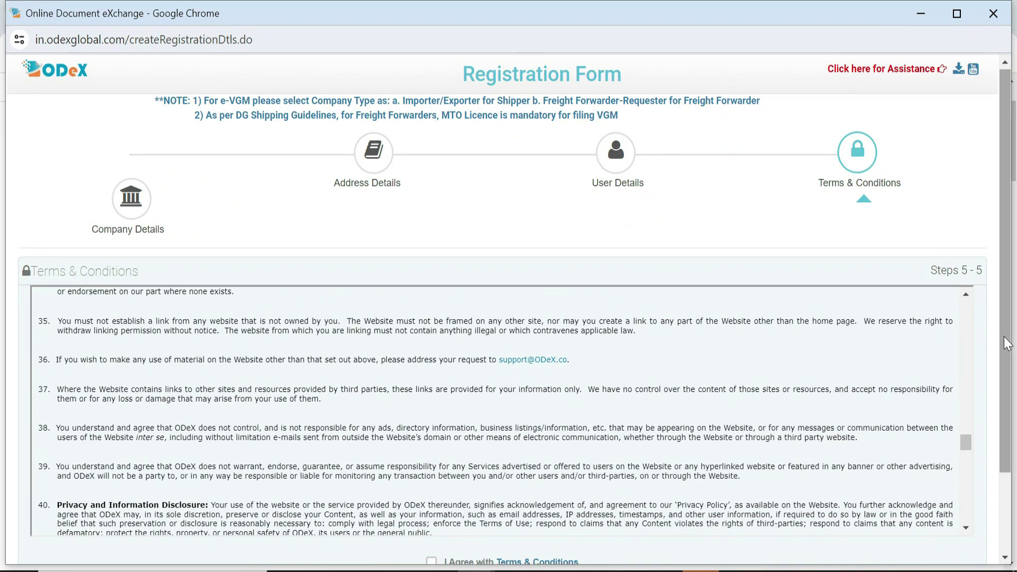
scroll(996, 370, down, 3)
click(431, 464)
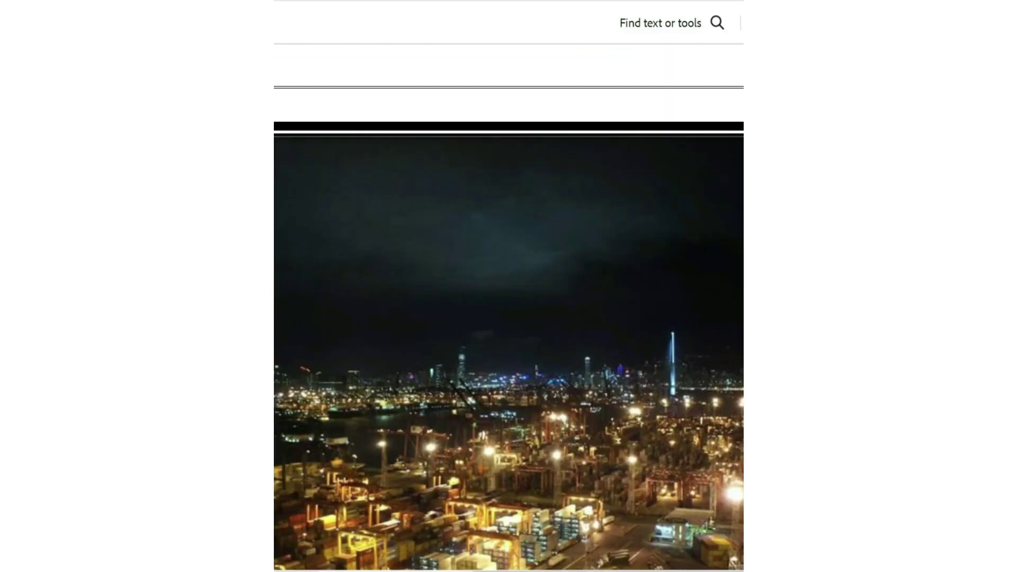
Step: Review the Registration Process flowchart in the PDF guide, from submitting company details to the emailing of login credentials
scroll(508, 307, down, 10)
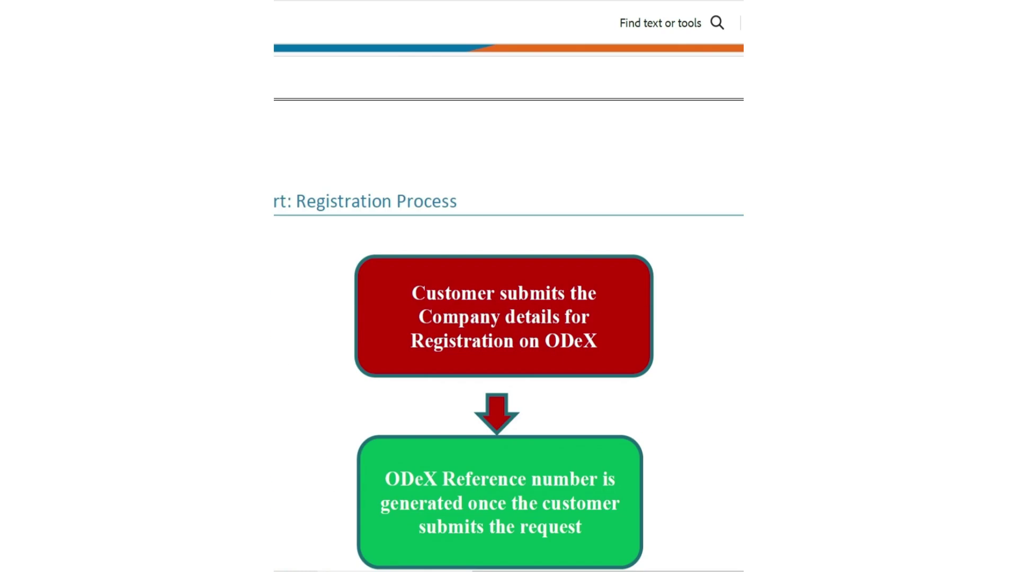
scroll(508, 307, up, 1)
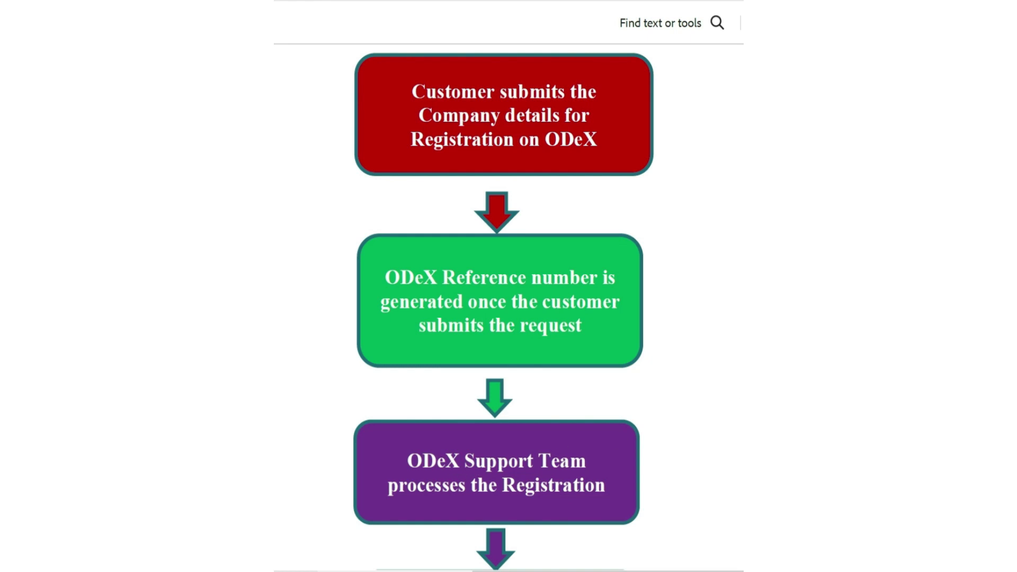
scroll(508, 307, down, 5)
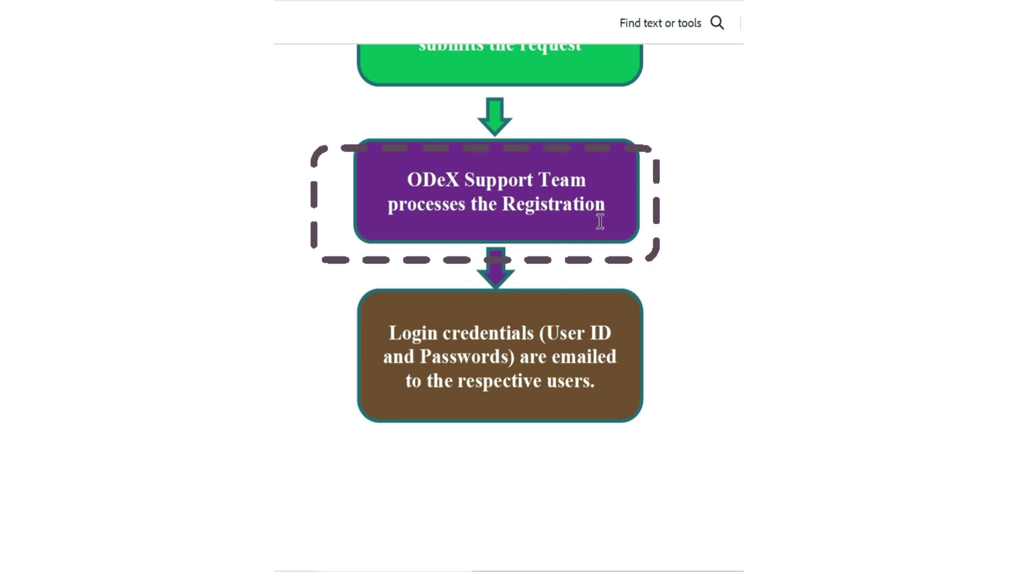
drag(387, 334, 590, 388)
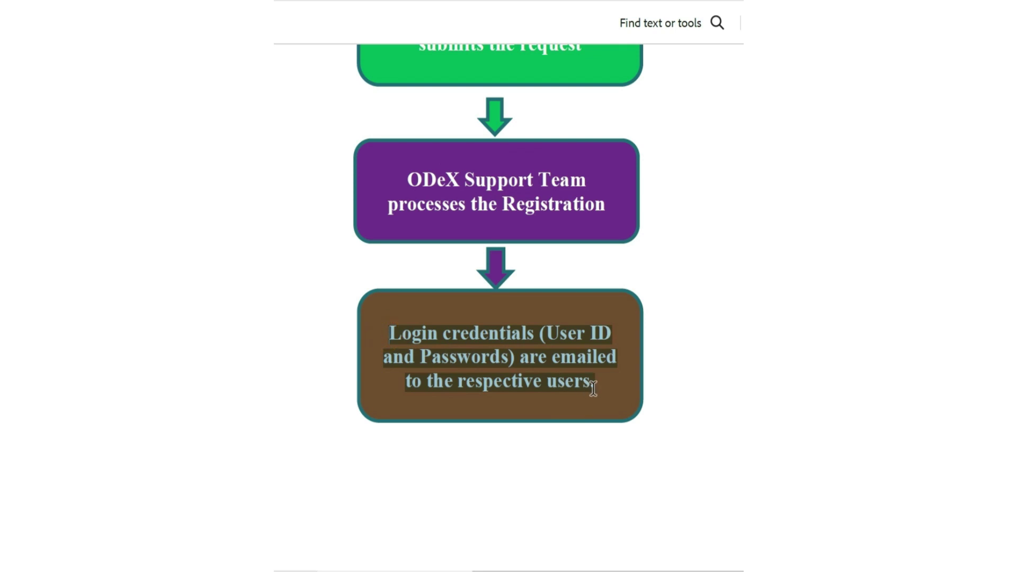
click(728, 307)
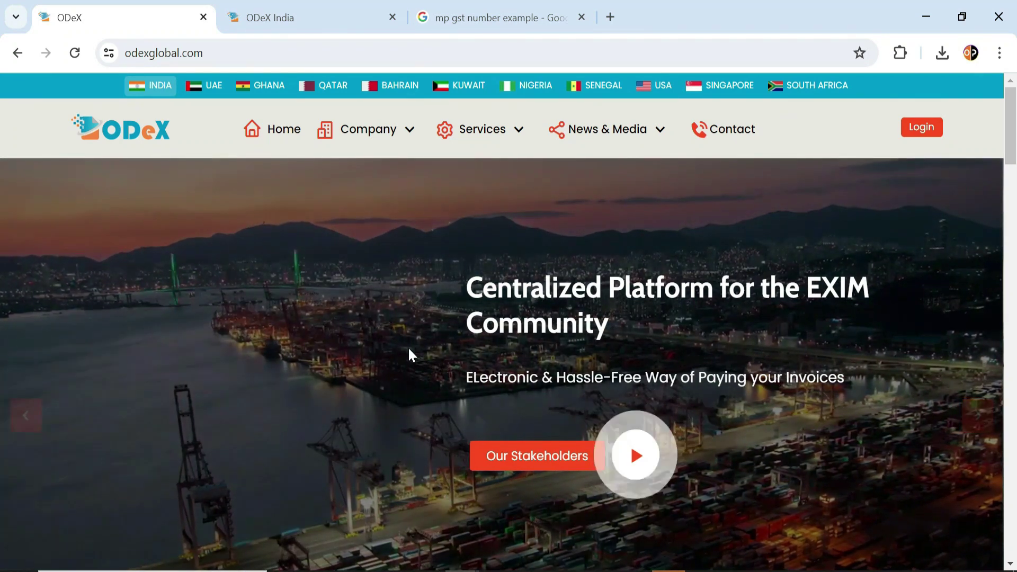
scroll(409, 350, down, 6)
scroll(412, 355, down, 2)
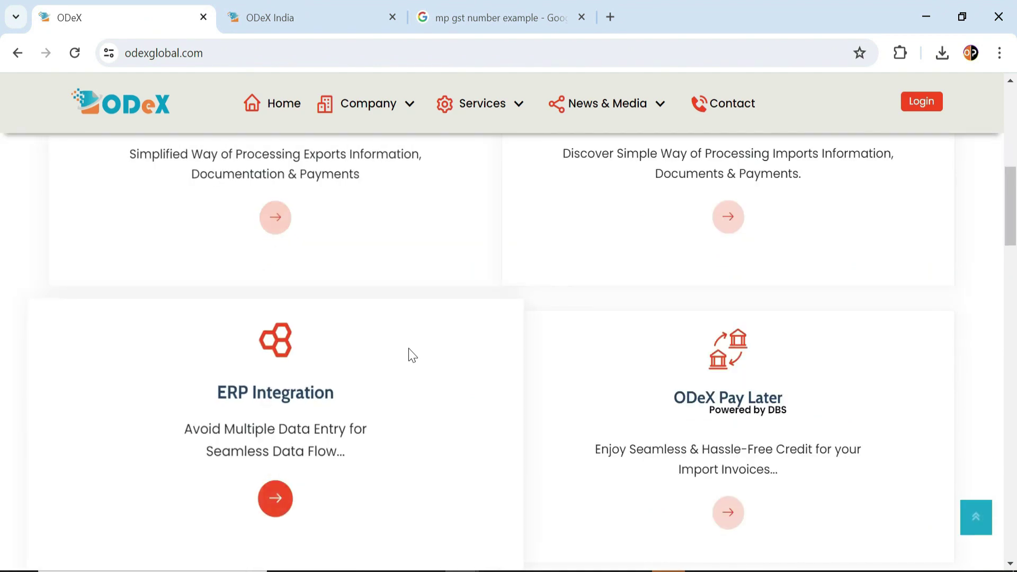
scroll(412, 355, up, 8)
scroll(410, 351, up, 1)
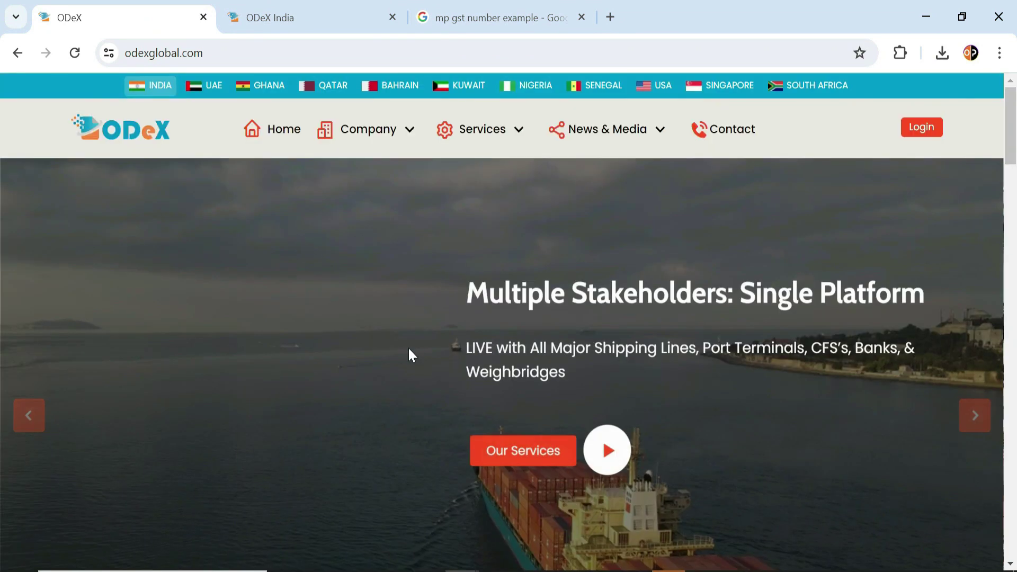